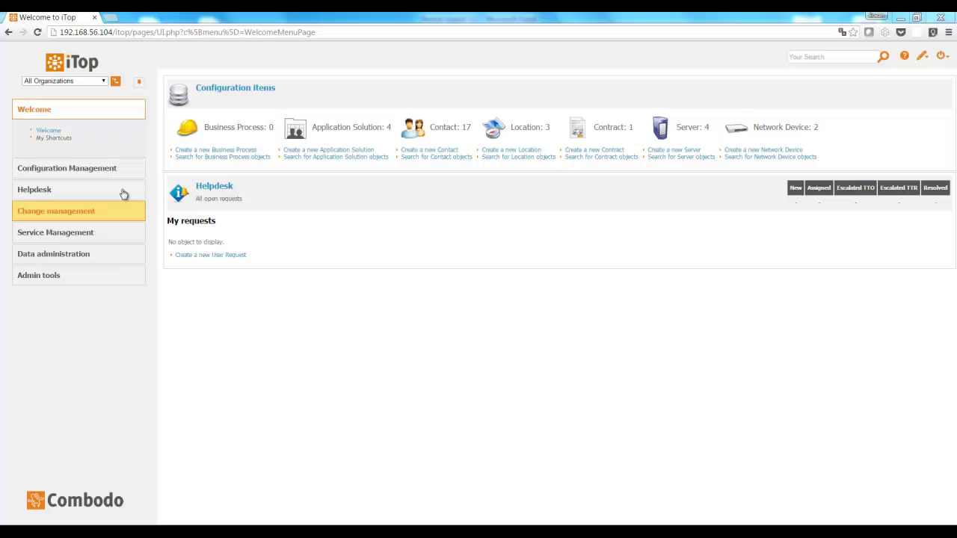
- List all 13 Person contacts in iTop
{"action": "left_click", "coordinate": [121, 168]}
{"action": "left_click", "coordinate": [49, 164]}
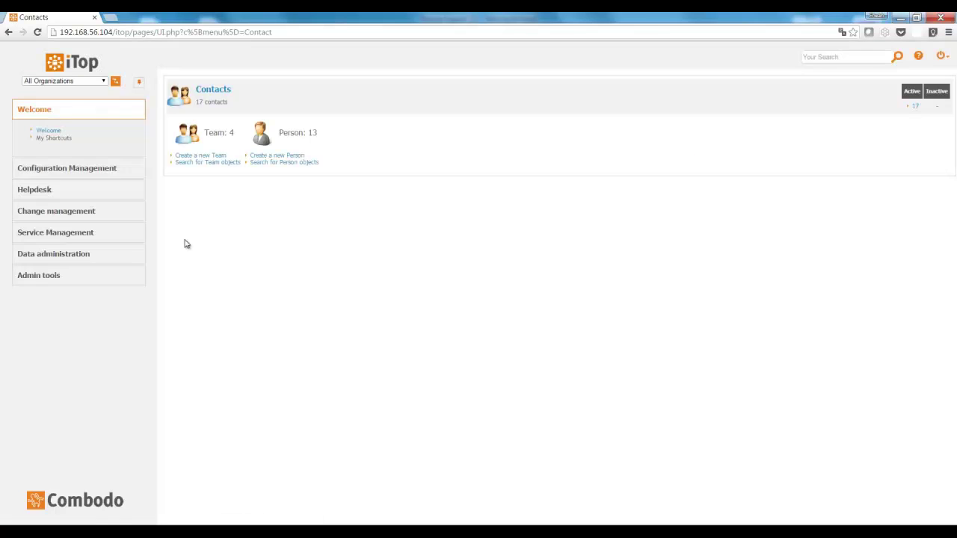
{"action": "left_click", "coordinate": [292, 139]}
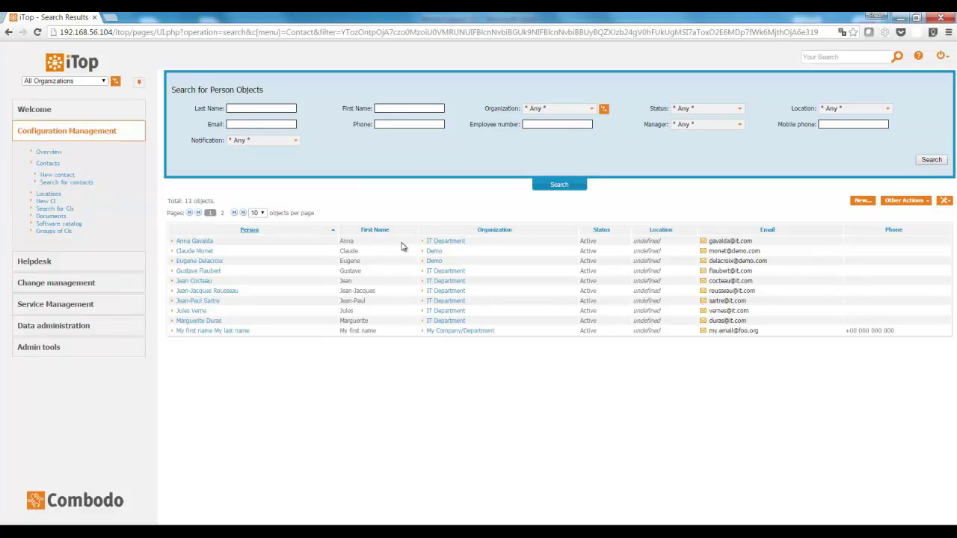
- Export the Person list to Excel and bring up the Person Export (2) spreadsheet
{"action": "left_click", "coordinate": [945, 203]}
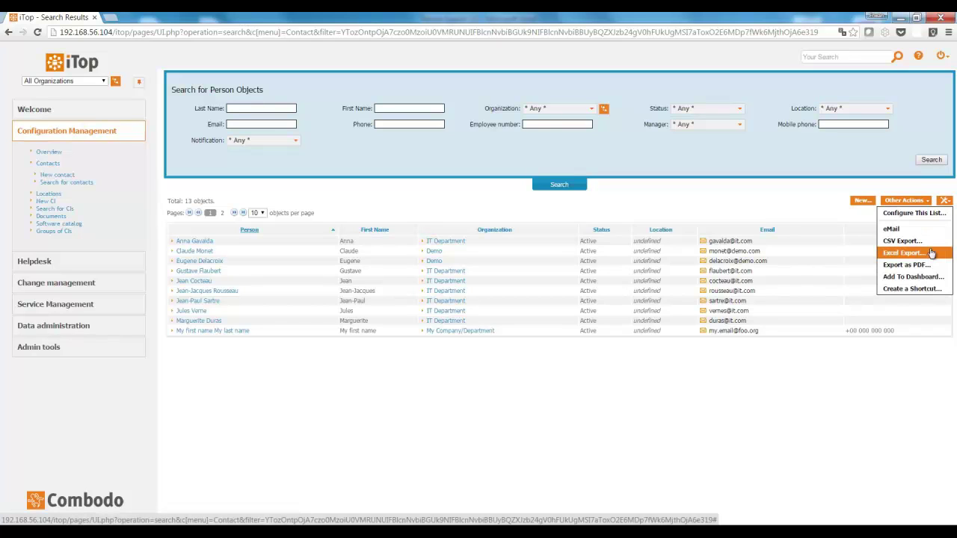
{"action": "mouse_move", "coordinate": [400, 532]}
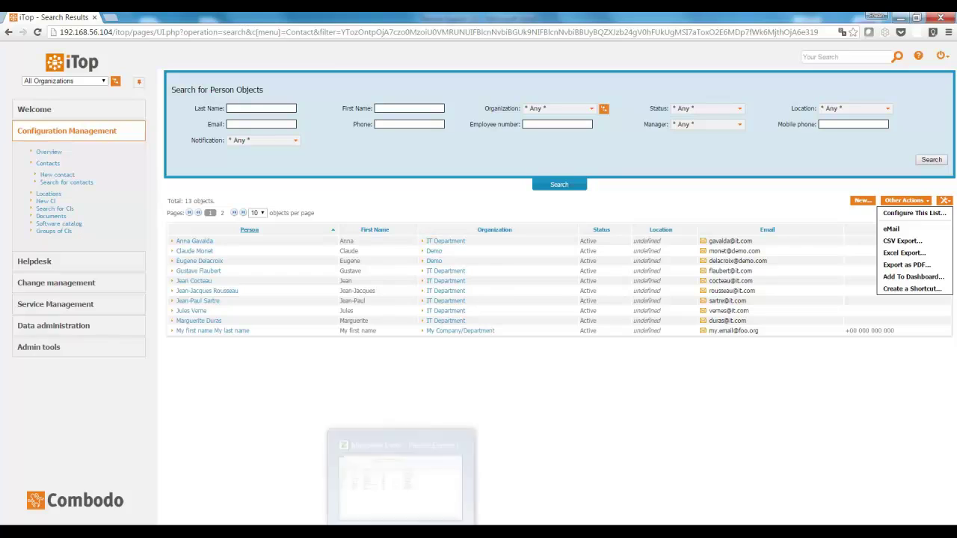
{"action": "left_click", "coordinate": [397, 439]}
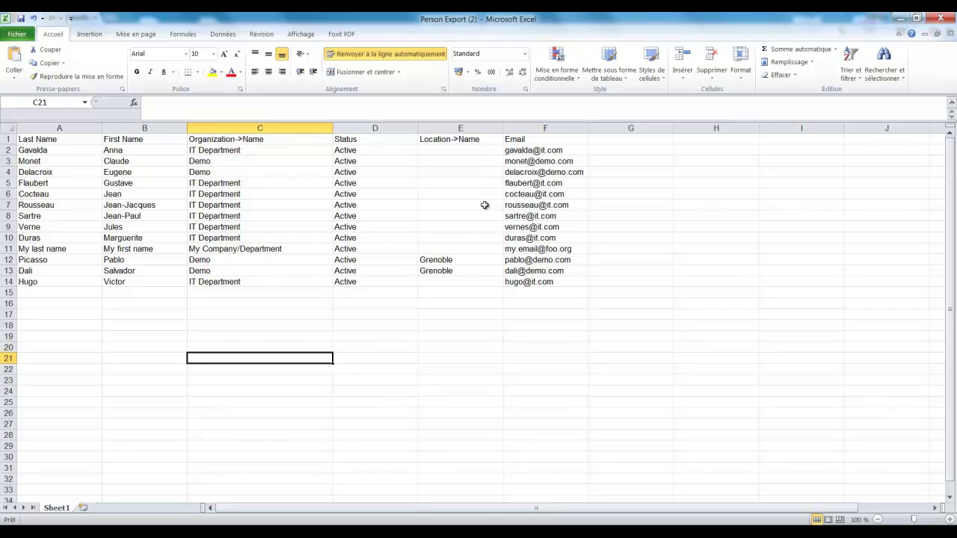
- Enter last name Name1 and first name FirstName1 in row 15
{"action": "left_click", "coordinate": [61, 294]}
{"action": "type", "text": "N"}
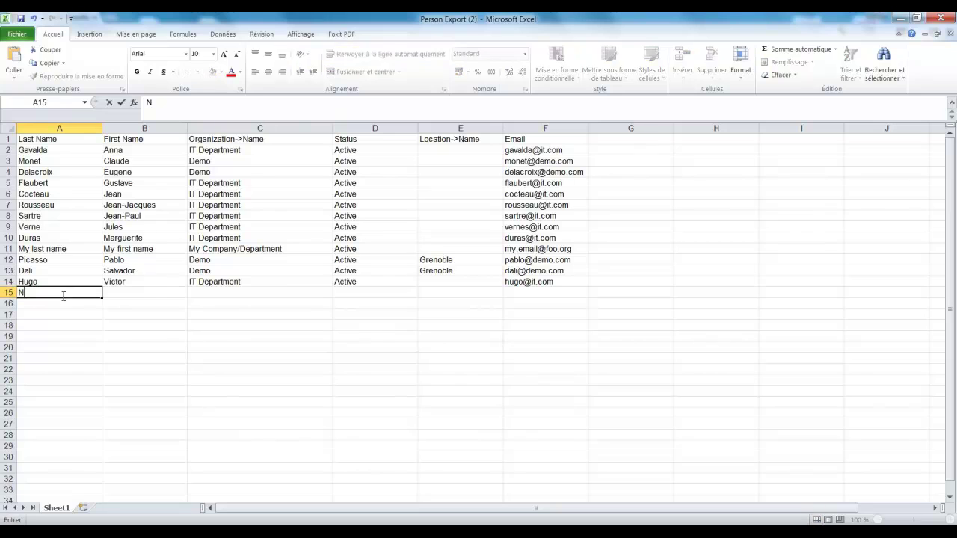
{"action": "type", "text": "ame1"}
{"action": "key", "text": "Tab"}
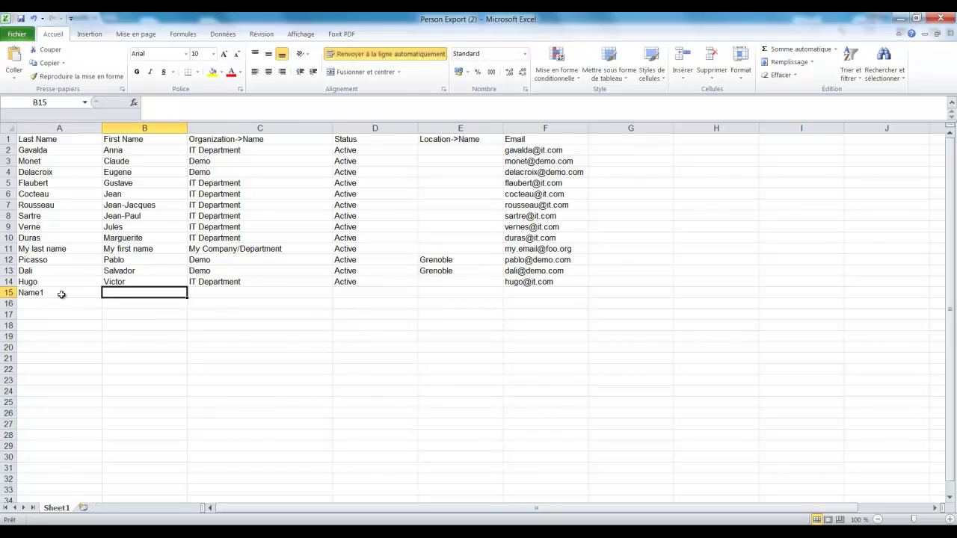
{"action": "type", "text": "F"}
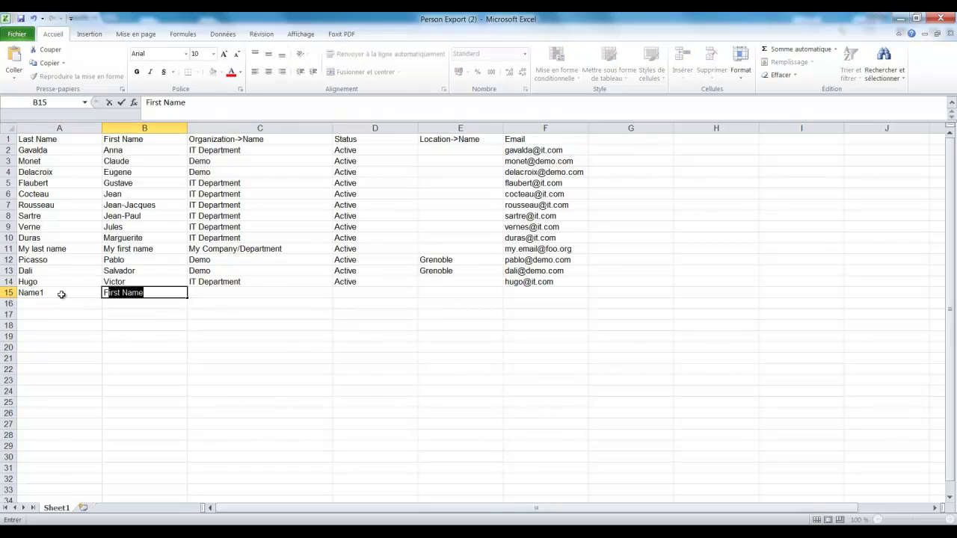
{"action": "type", "text": "irstNAme"}
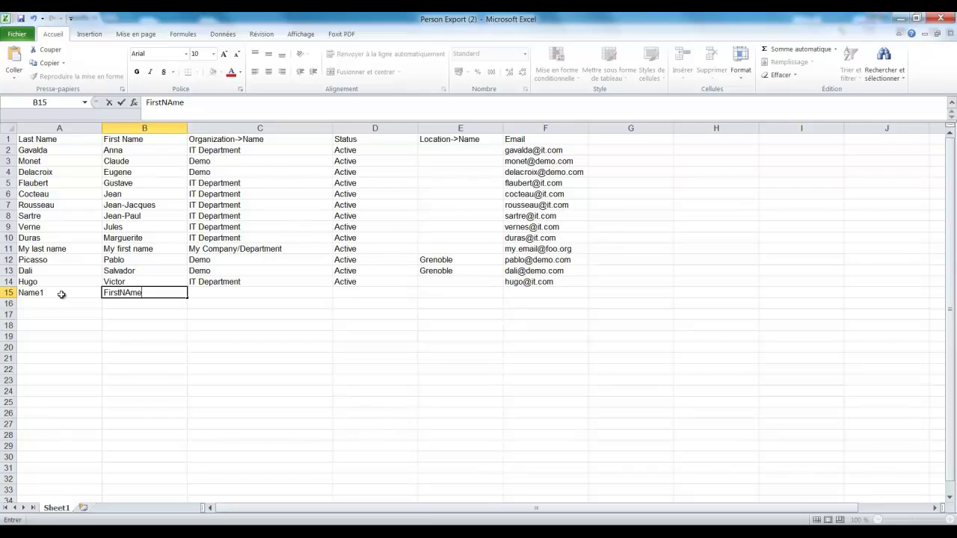
{"action": "key", "text": "BackSpace"}
{"action": "key", "text": "BackSpace"}
{"action": "key", "text": "BackSpace"}
{"action": "key", "text": "BackSpace"}
{"action": "type", "text": "Name1"}
{"action": "left_click", "coordinate": [61, 294]}
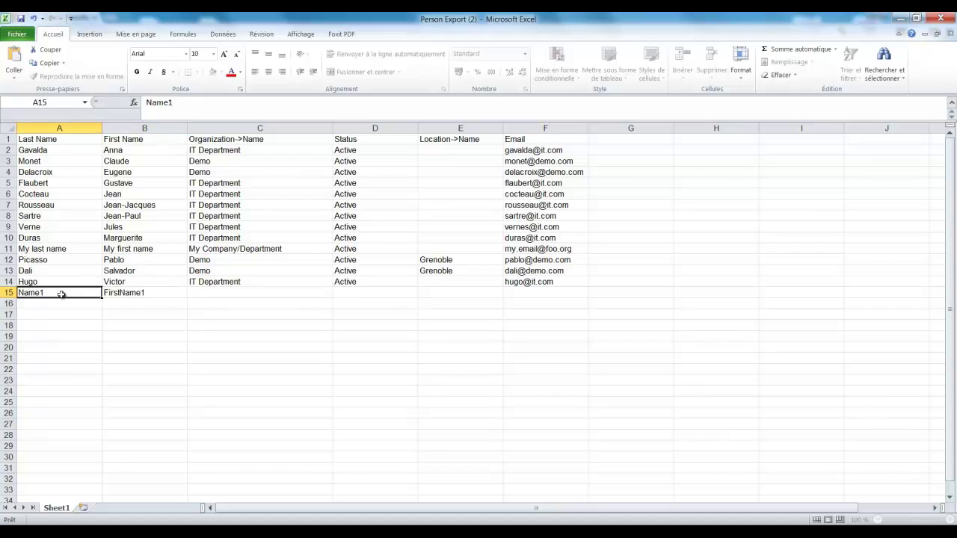
- Fill the names down to row 60 and give rows 15–30 organization IT Department
{"action": "left_click_drag", "start_coordinate": [61, 294], "coordinate": [193, 451]}
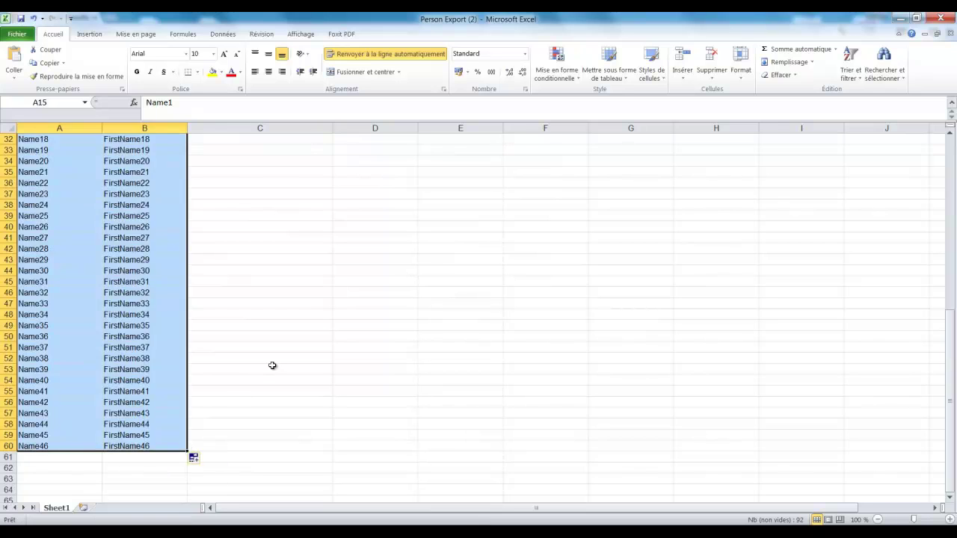
{"action": "scroll", "coordinate": [272, 365], "scroll_direction": "up", "scroll_amount": 10}
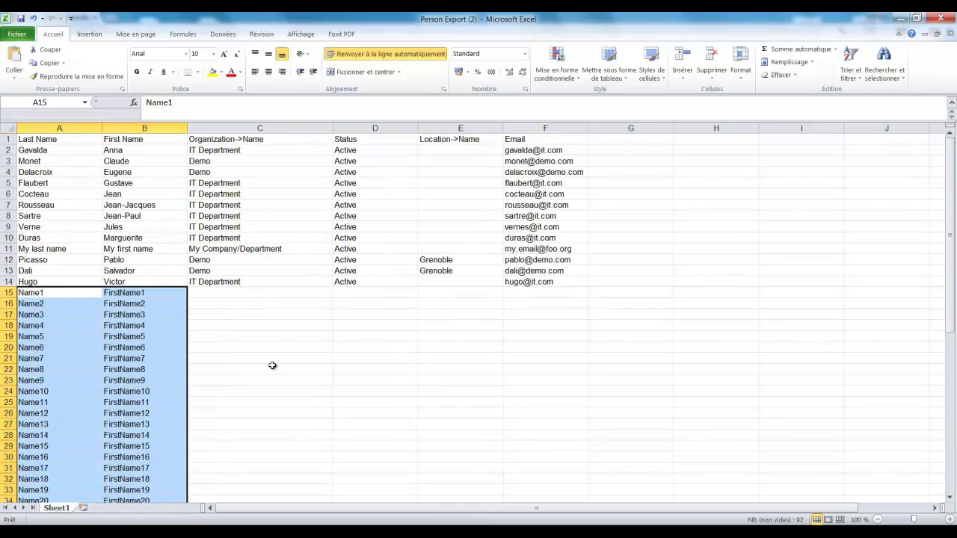
{"action": "left_click", "coordinate": [222, 282]}
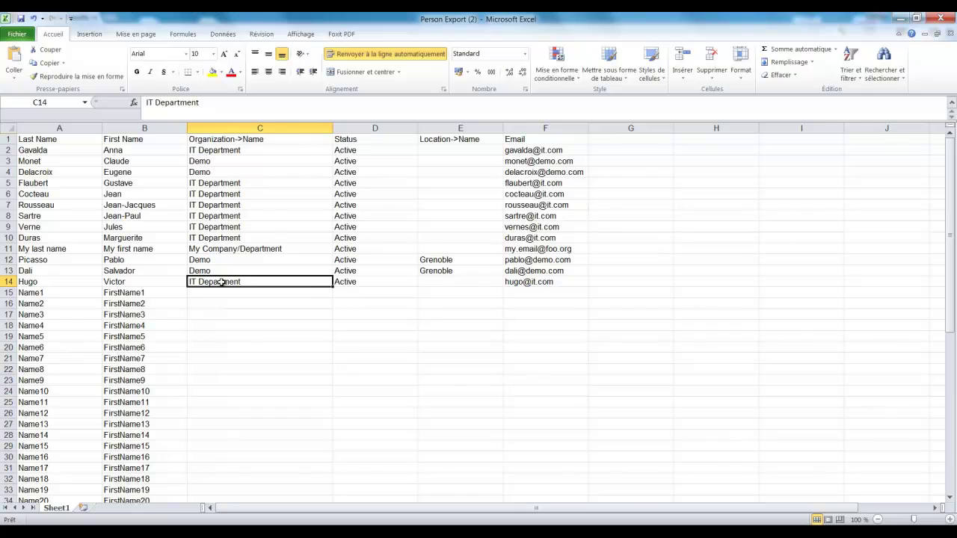
{"action": "key", "text": "ctrl+c"}
{"action": "left_click_drag", "start_coordinate": [224, 298], "coordinate": [231, 461]}
{"action": "key", "text": "ctrl+v"}
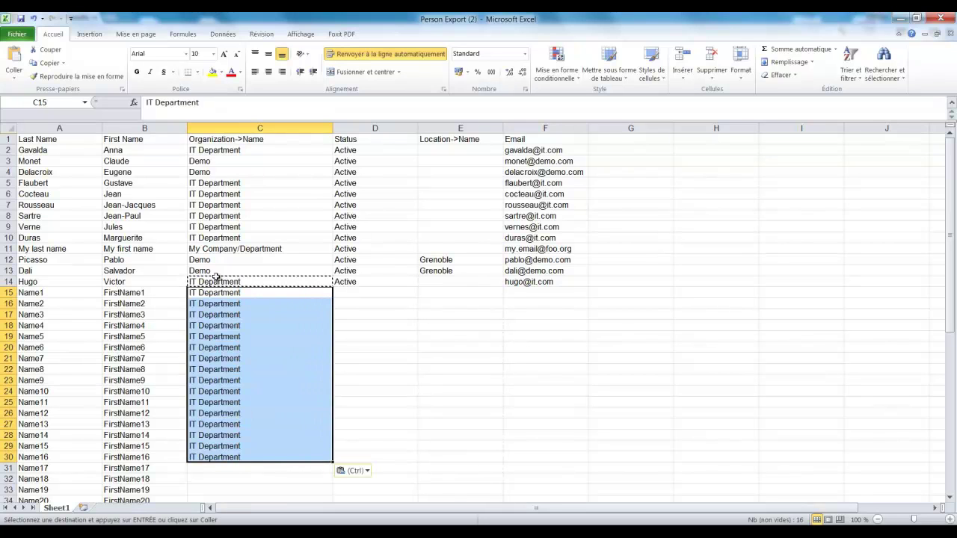
- Give rows 31–60 organization Demo and fill status Active down to row 60
{"action": "left_click", "coordinate": [215, 272]}
{"action": "scroll", "coordinate": [254, 322], "scroll_direction": "down", "scroll_amount": 5}
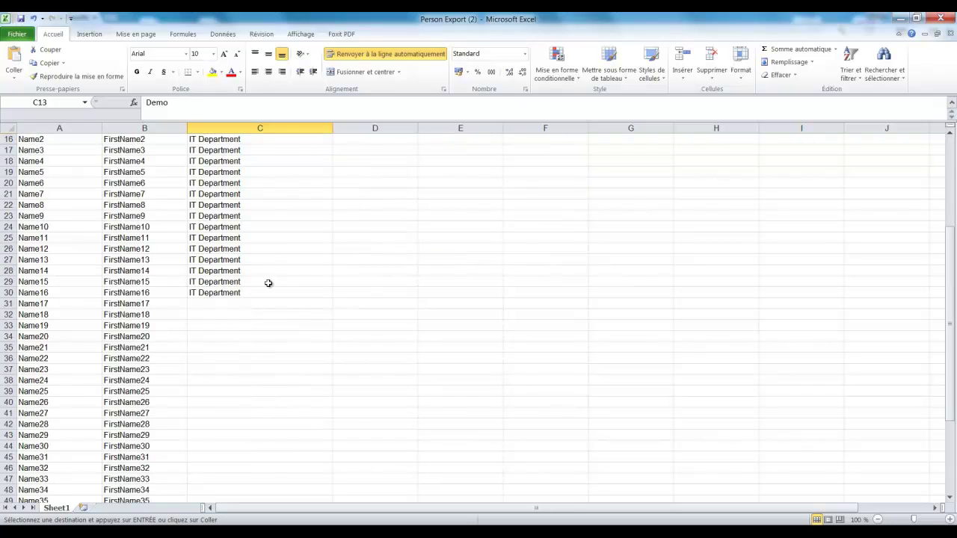
{"action": "left_click_drag", "start_coordinate": [244, 304], "coordinate": [257, 478]}
{"action": "key", "text": "ctrl+v"}
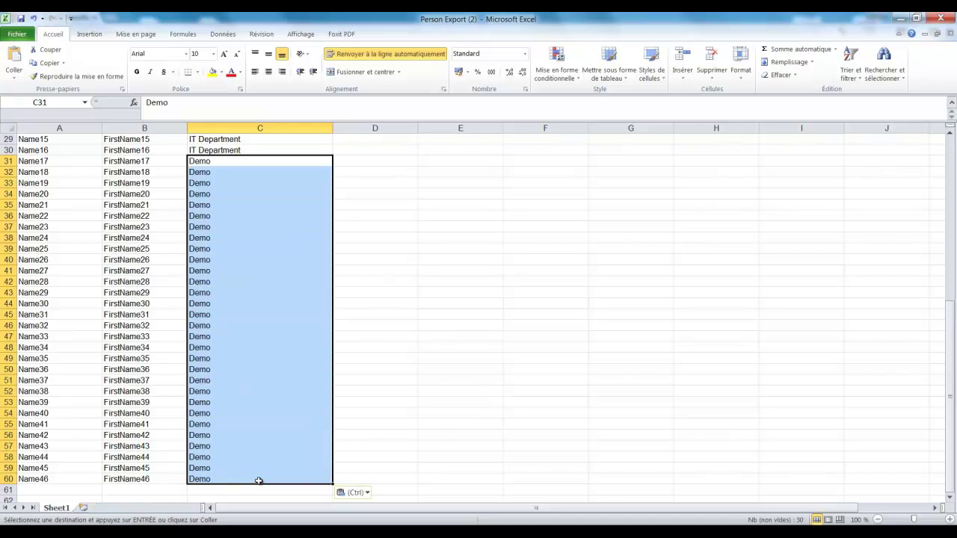
{"action": "scroll", "coordinate": [484, 455], "scroll_direction": "up", "scroll_amount": 8}
{"action": "scroll", "coordinate": [484, 454], "scroll_direction": "up", "scroll_amount": 2}
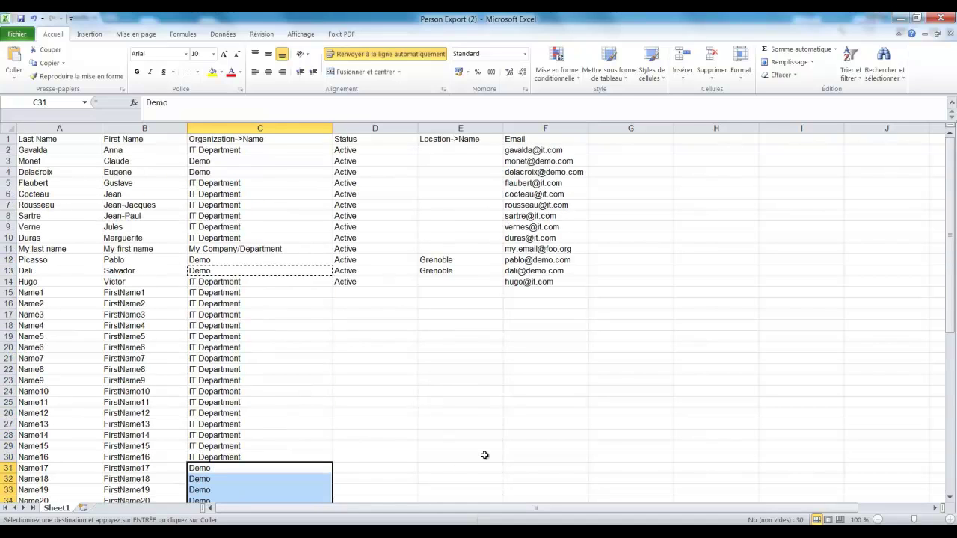
{"action": "left_click", "coordinate": [386, 282]}
{"action": "double_click", "coordinate": [417, 287]}
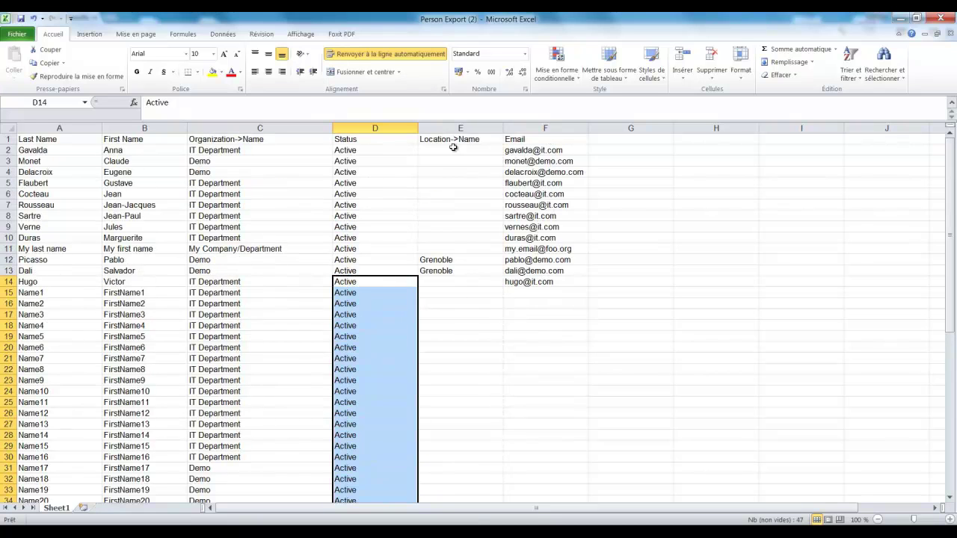
- Copy the Grenoble location from E13 into E33:E38
{"action": "scroll", "coordinate": [453, 148], "scroll_direction": "down", "scroll_amount": 2}
{"action": "left_click", "coordinate": [461, 205]}
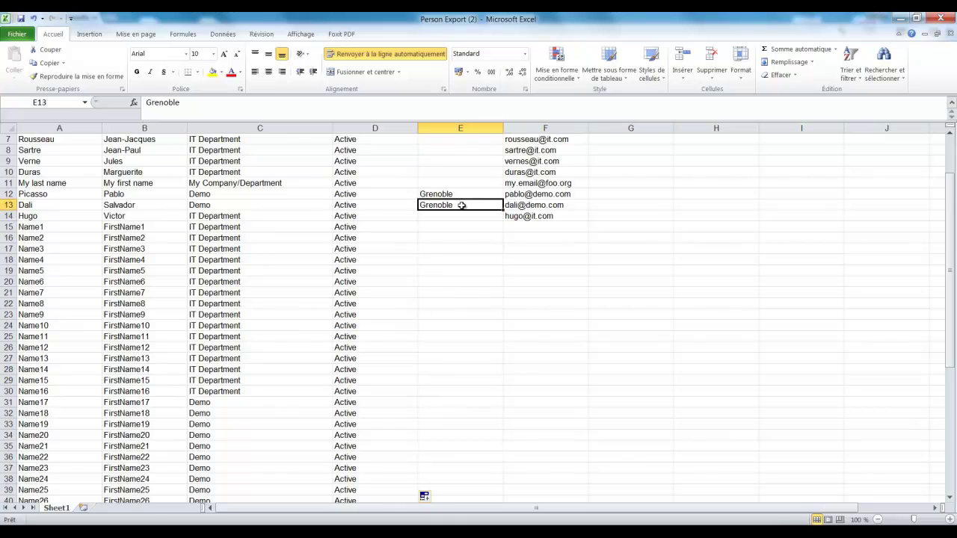
{"action": "key", "text": "ctrl+c"}
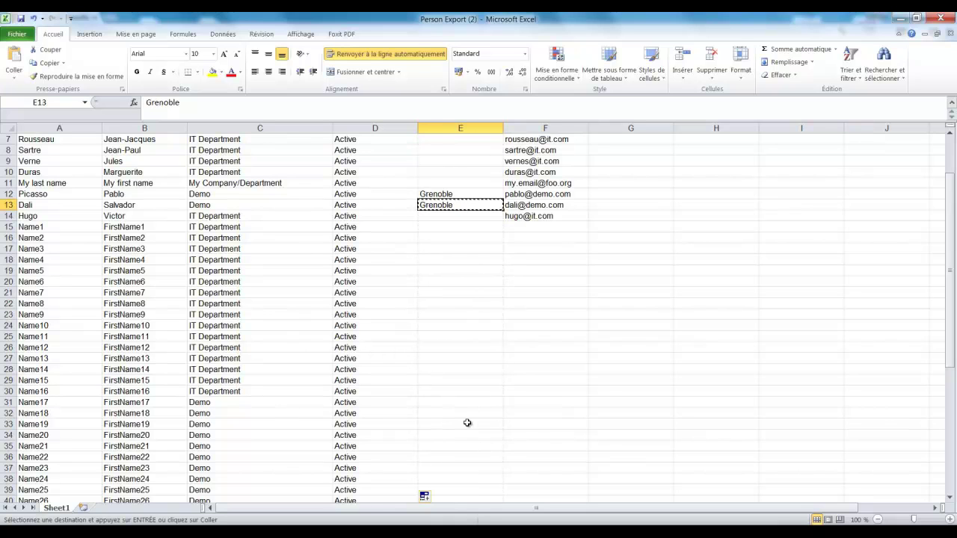
{"action": "left_click_drag", "start_coordinate": [468, 424], "coordinate": [464, 482]}
{"action": "key", "text": "ctrl+v"}
- Enter Paris as the location in E45 and fill it down to E51
{"action": "scroll", "coordinate": [478, 449], "scroll_direction": "down", "scroll_amount": 5}
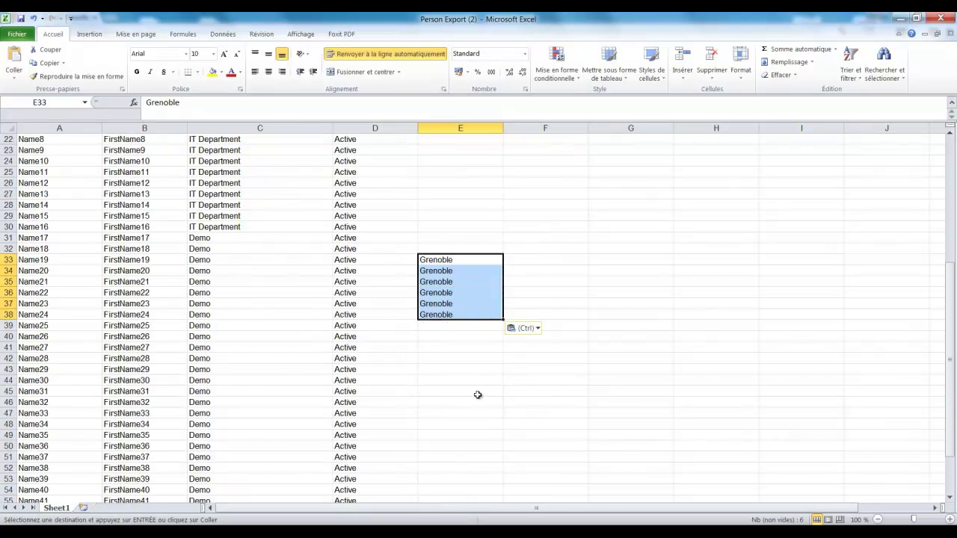
{"action": "left_click", "coordinate": [477, 394]}
{"action": "type", "text": "Paris"}
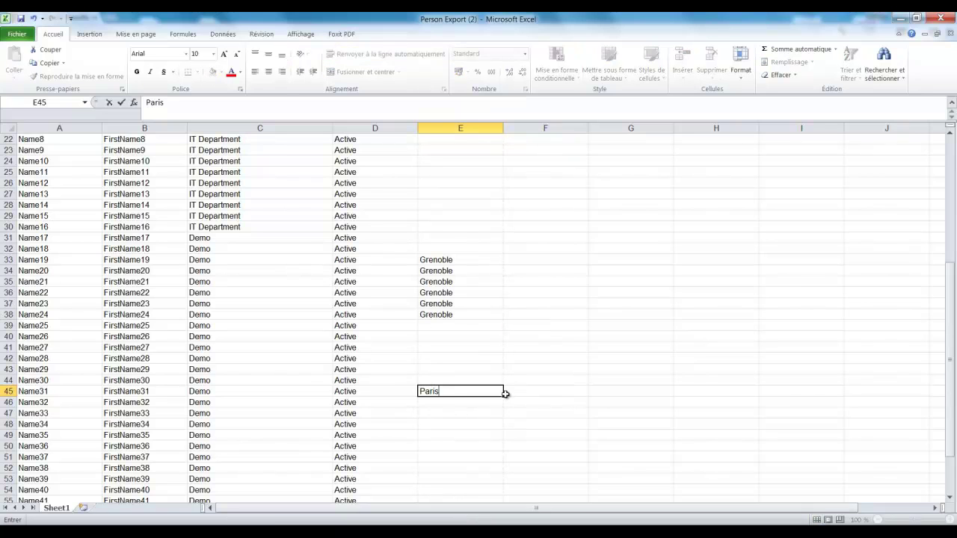
{"action": "left_click_drag", "start_coordinate": [502, 396], "coordinate": [503, 463]}
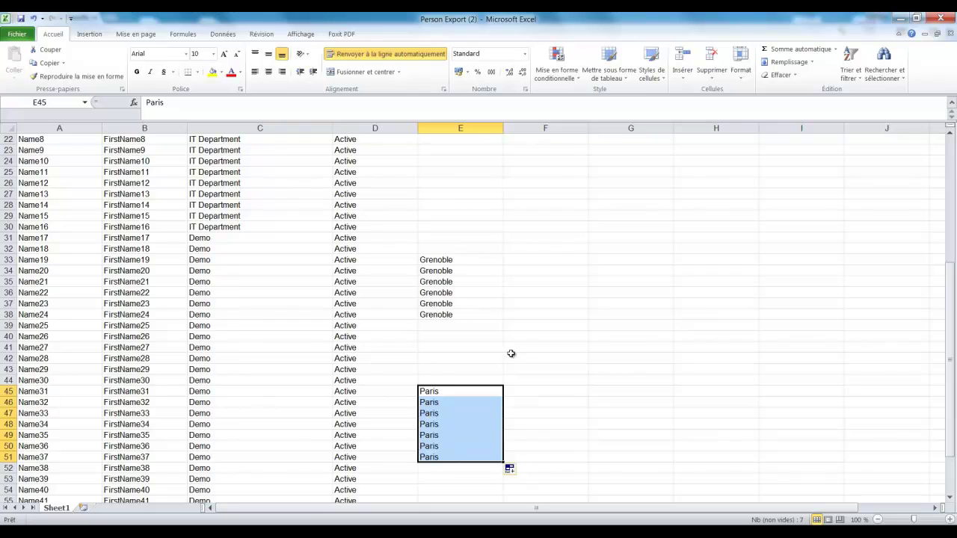
- Change row 12's location from Grenoble to Paris
{"action": "scroll", "coordinate": [513, 335], "scroll_direction": "up", "scroll_amount": 7}
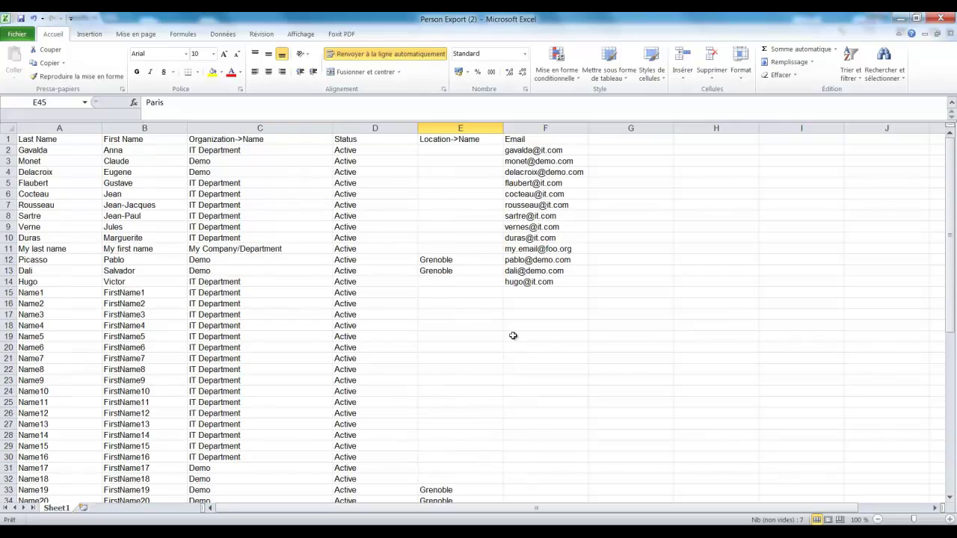
{"action": "left_click", "coordinate": [450, 260]}
{"action": "type", "text": "Pa"}
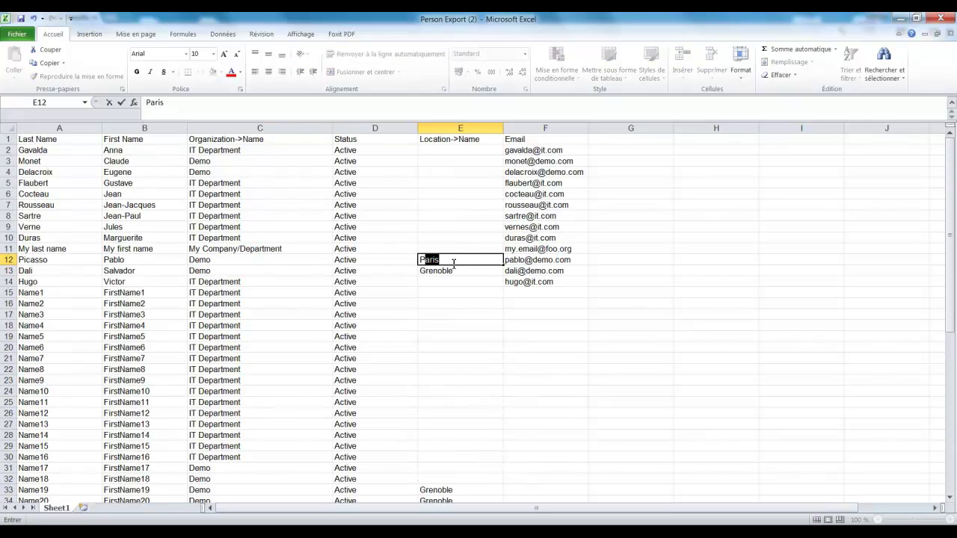
{"action": "type", "text": "ris"}
{"action": "left_click", "coordinate": [516, 336]}
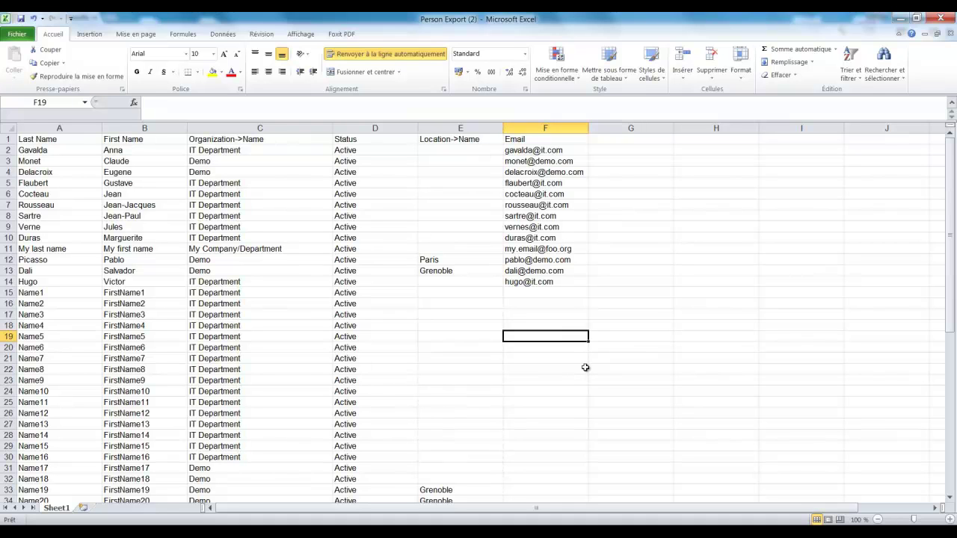
{"action": "scroll", "coordinate": [470, 477], "scroll_direction": "down", "scroll_amount": 2}
{"action": "scroll", "coordinate": [440, 472], "scroll_direction": "up", "scroll_amount": 2}
{"action": "scroll", "coordinate": [264, 328], "scroll_direction": "down", "scroll_amount": 2}
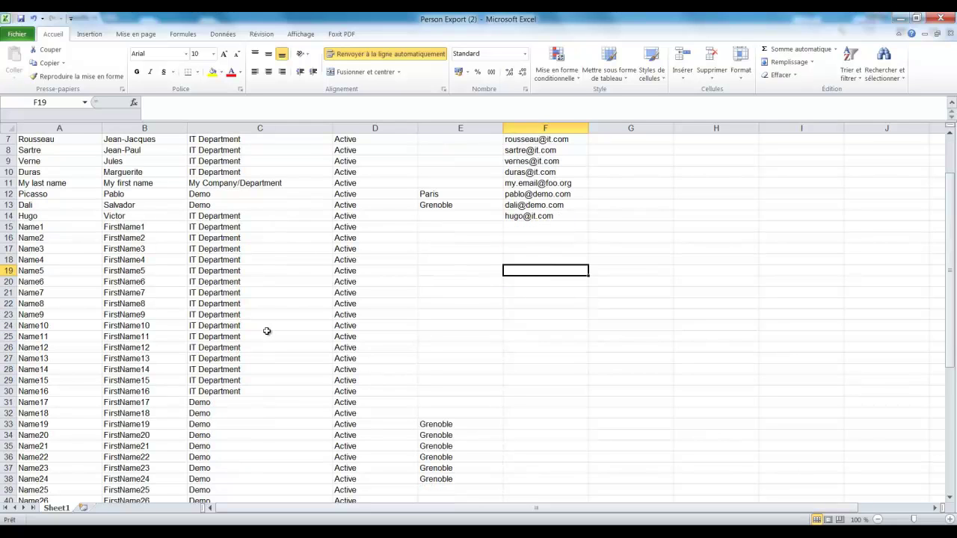
{"action": "left_click", "coordinate": [222, 337]}
- Set C25's organization to Test, copy the table A1:F60, and return to iTop
{"action": "type", "text": "Test"}
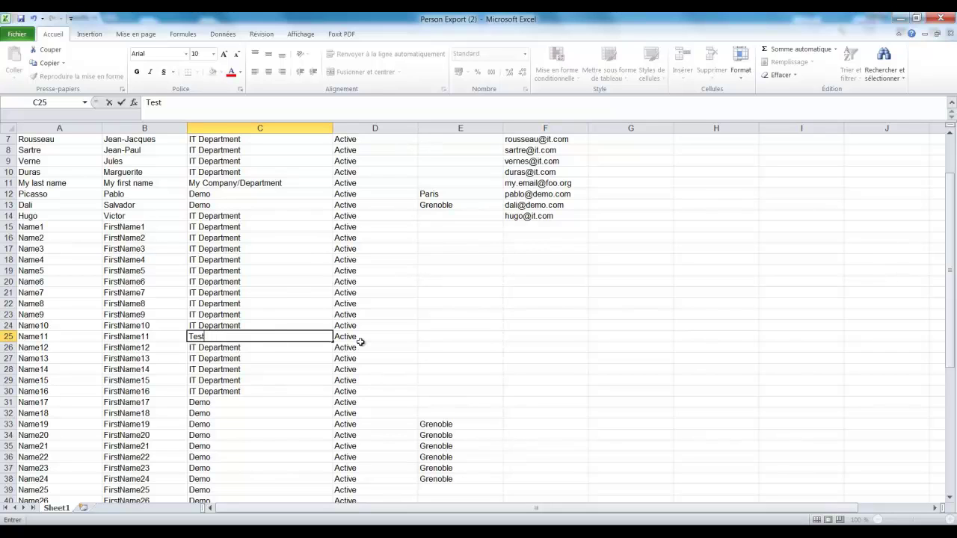
{"action": "scroll", "coordinate": [360, 341], "scroll_direction": "up", "scroll_amount": 2}
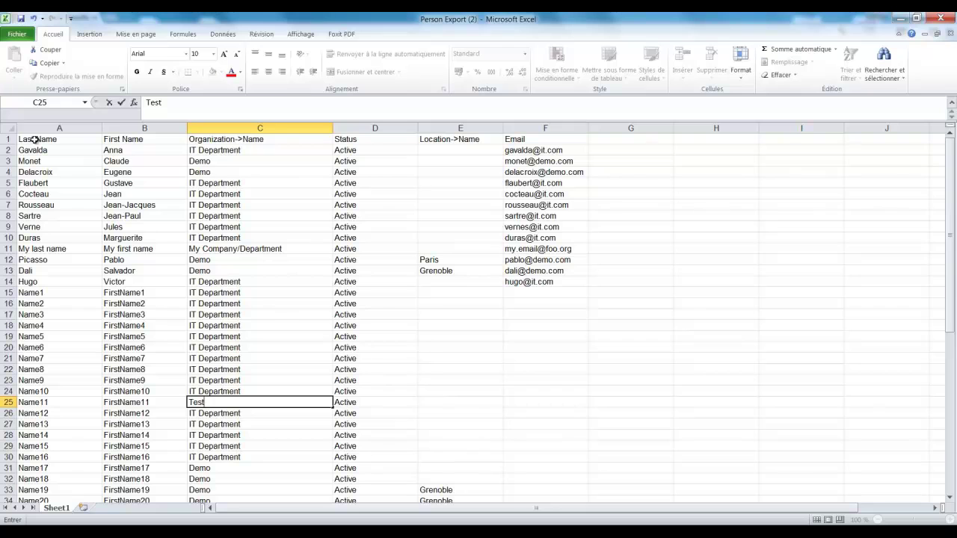
{"action": "left_click_drag", "start_coordinate": [34, 139], "coordinate": [512, 479]}
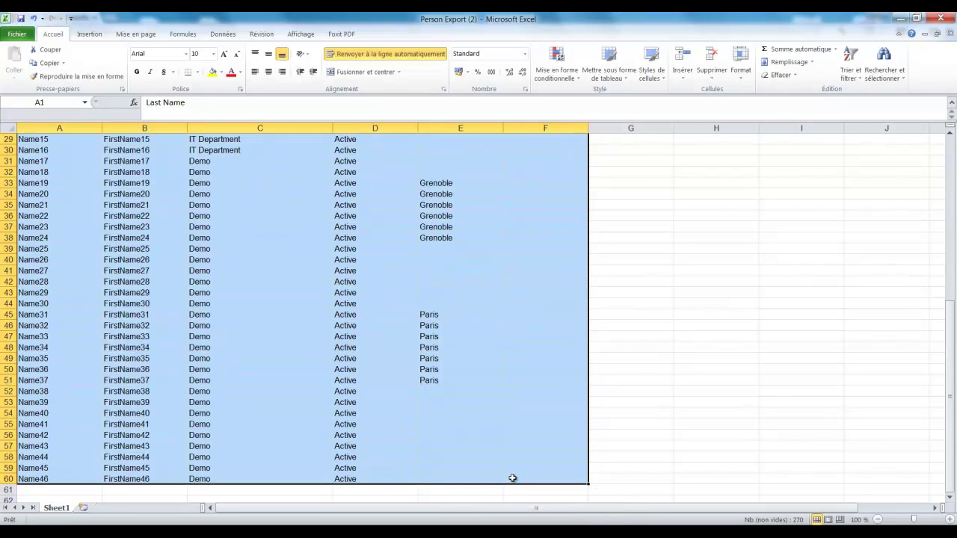
{"action": "key", "text": "ctrl+c"}
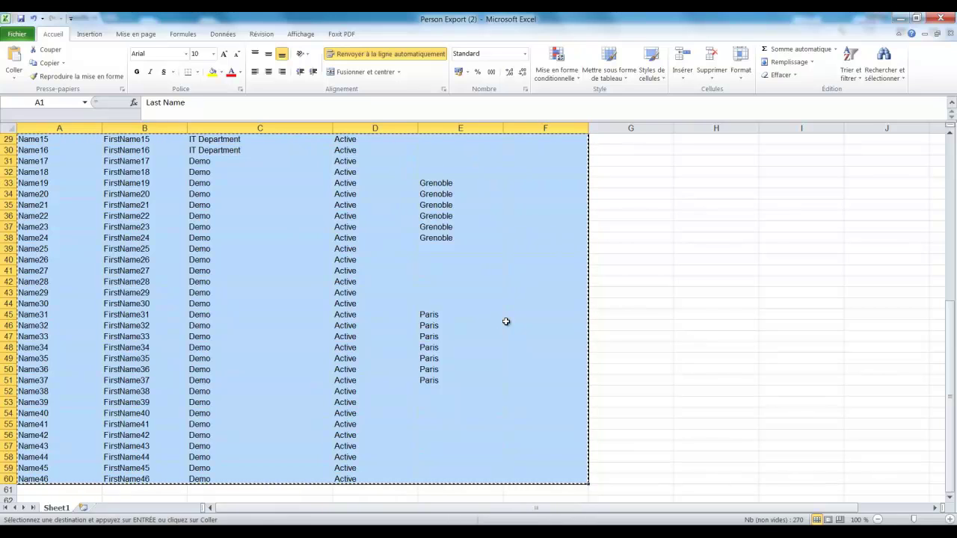
{"action": "key", "text": "alt+Tab"}
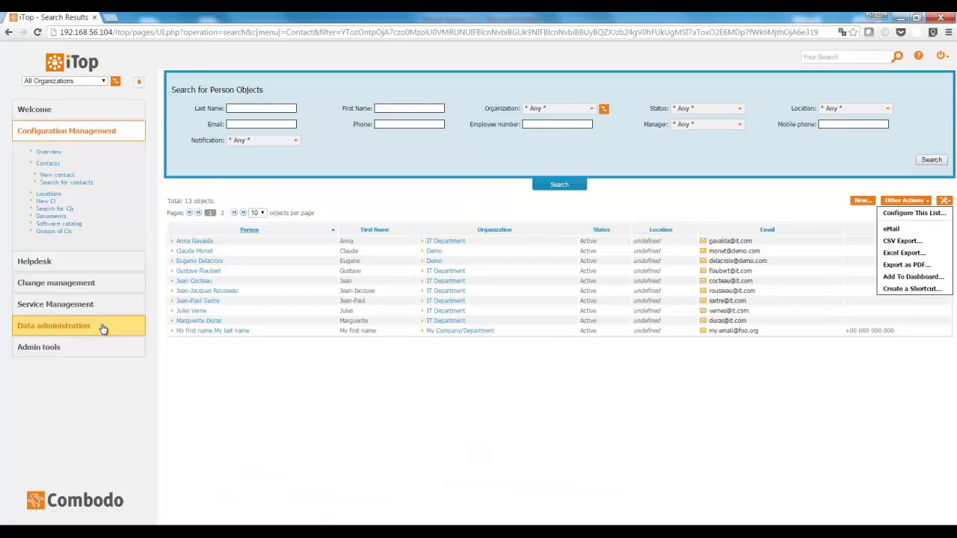
- Paste the copied contact rows into the CSV Import Wizard's copy-and-paste data box
{"action": "left_click", "coordinate": [103, 329]}
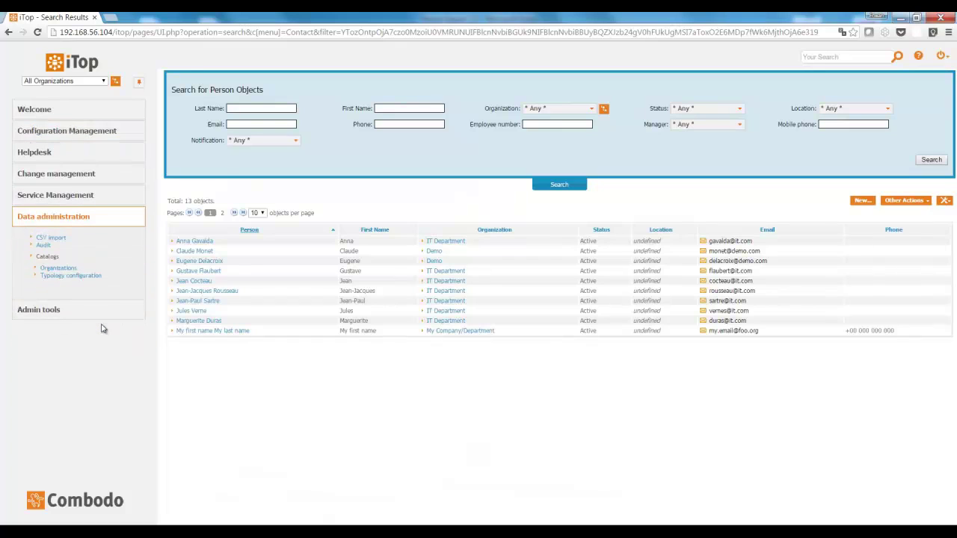
{"action": "left_click", "coordinate": [57, 240]}
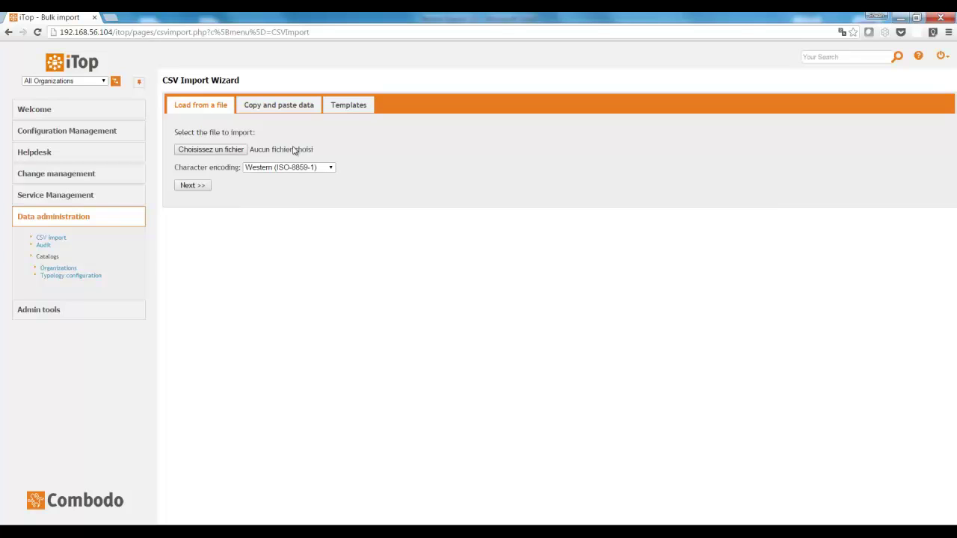
{"action": "left_click", "coordinate": [292, 105]}
{"action": "left_click", "coordinate": [314, 174]}
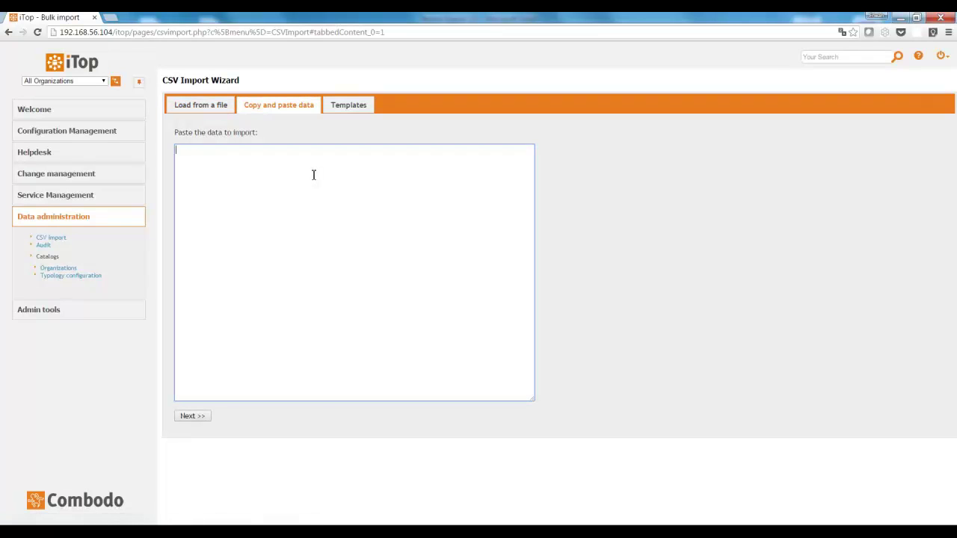
{"action": "key", "text": "ctrl+v"}
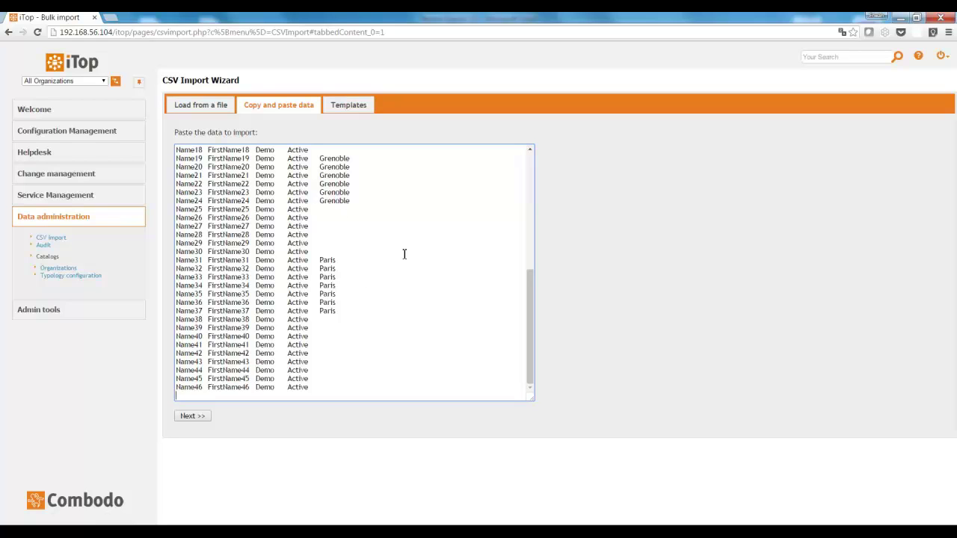
- Advance the import wizard to Step 2, CSV data options
{"action": "left_click", "coordinate": [196, 419]}
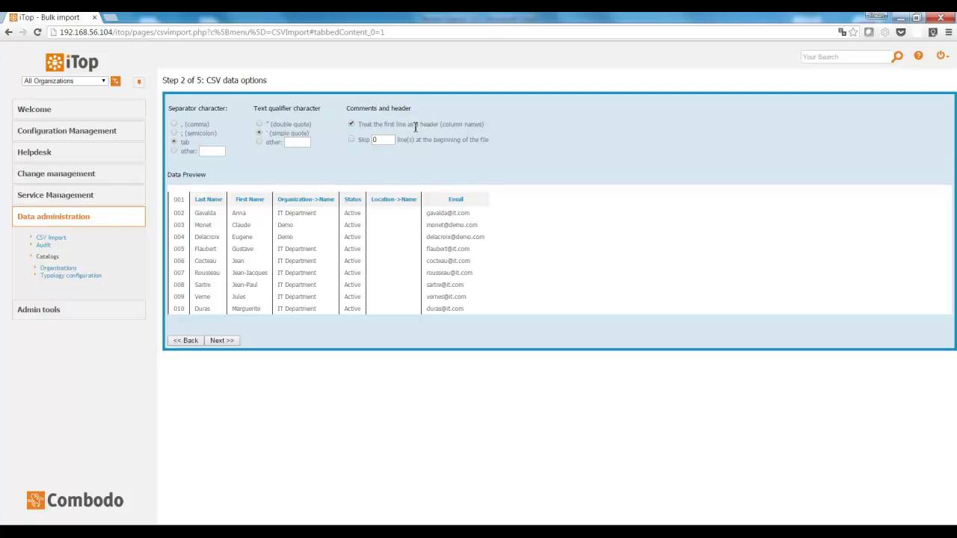
- Choose Person as the class to import the CSV data into
{"action": "left_click", "coordinate": [226, 342]}
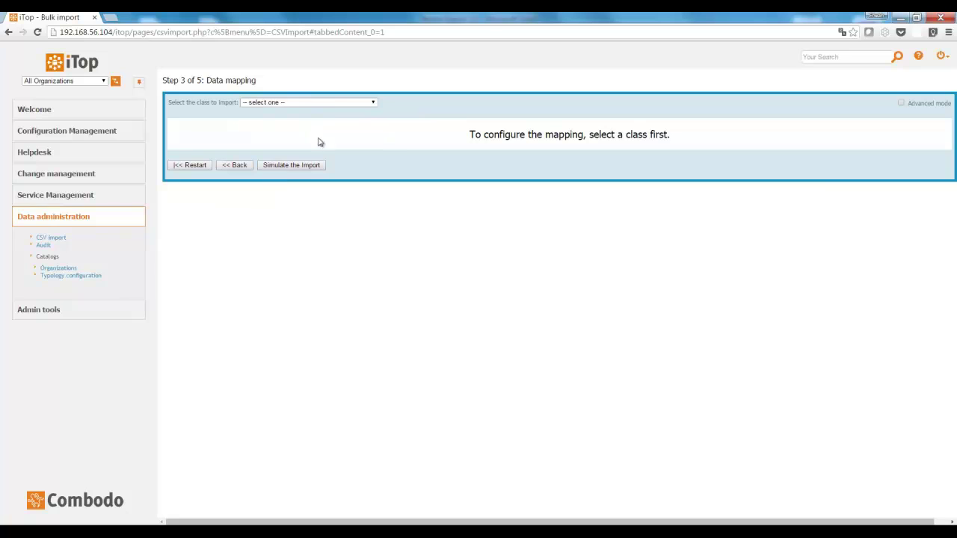
{"action": "left_click", "coordinate": [333, 102]}
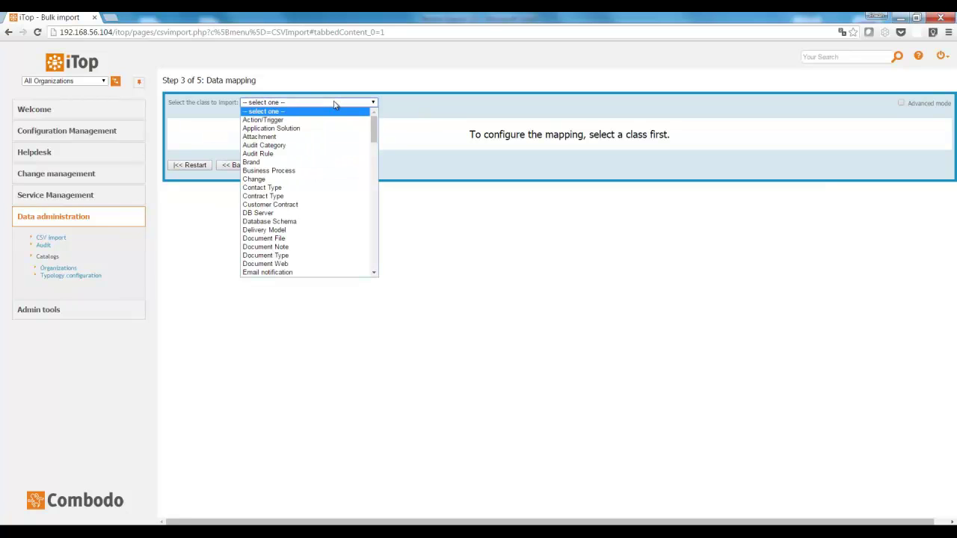
{"action": "left_click_drag", "start_coordinate": [373, 129], "coordinate": [373, 220]}
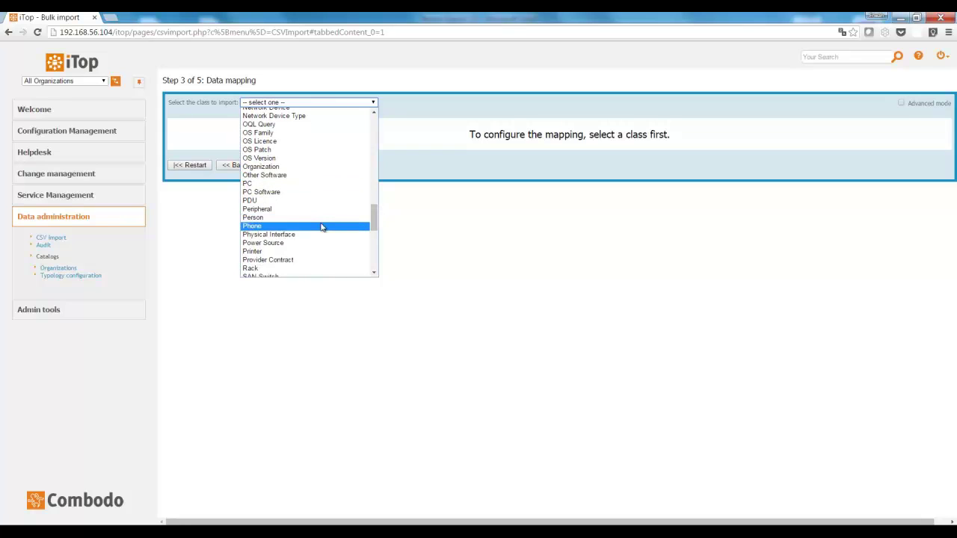
{"action": "left_click", "coordinate": [322, 217]}
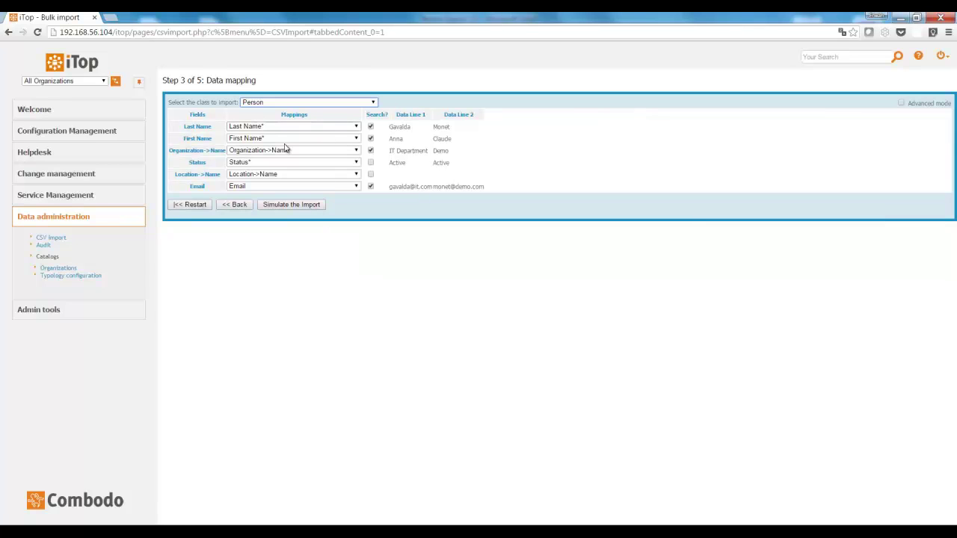
- Keep First Name mapped, stop matching on Email, and simulate the import
{"action": "left_click", "coordinate": [326, 138]}
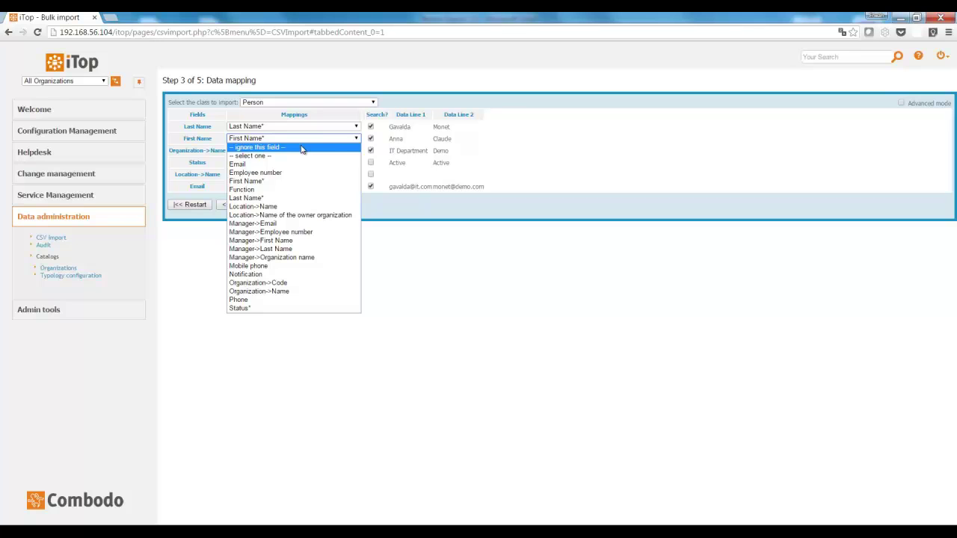
{"action": "left_click", "coordinate": [277, 182]}
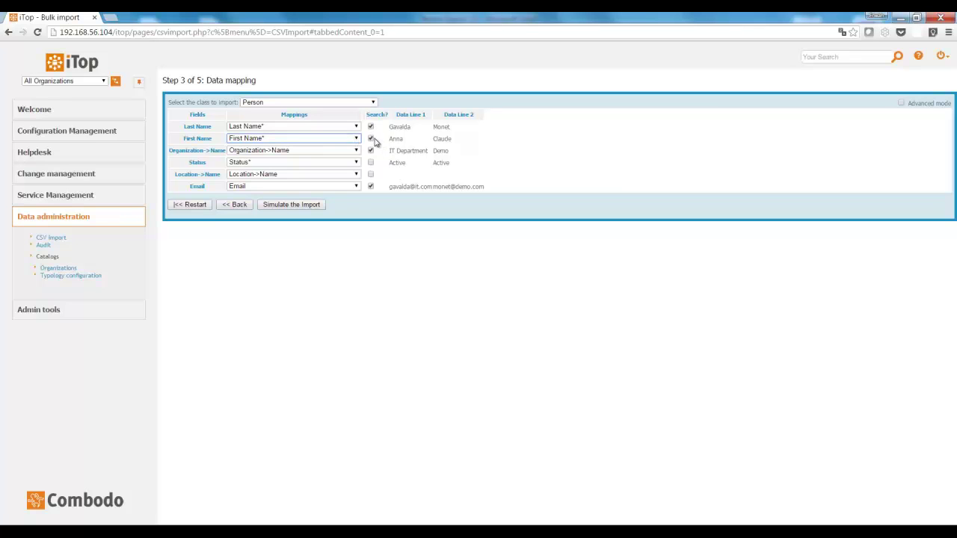
{"action": "left_click", "coordinate": [370, 187]}
{"action": "left_click", "coordinate": [303, 206]}
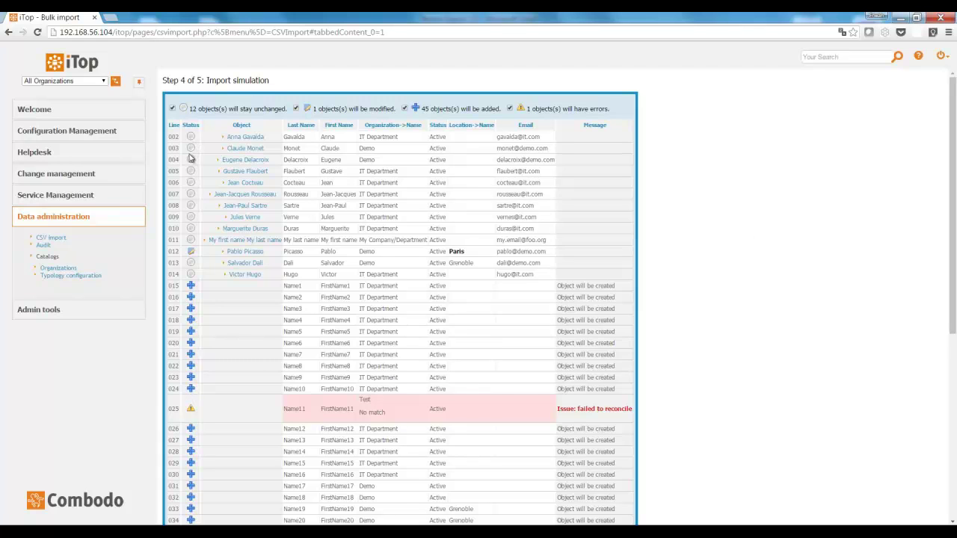
- Review the simulation: 12 unchanged, 1 modified, 45 added, Name11 row failing reconciliation
{"action": "scroll", "coordinate": [206, 239], "scroll_direction": "down", "scroll_amount": 1}
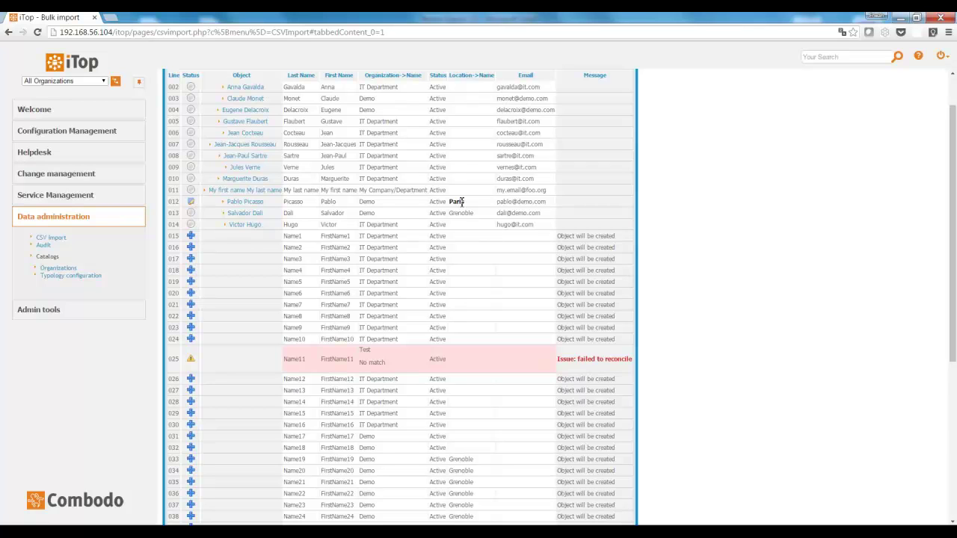
{"action": "scroll", "coordinate": [479, 282], "scroll_direction": "down", "scroll_amount": 3}
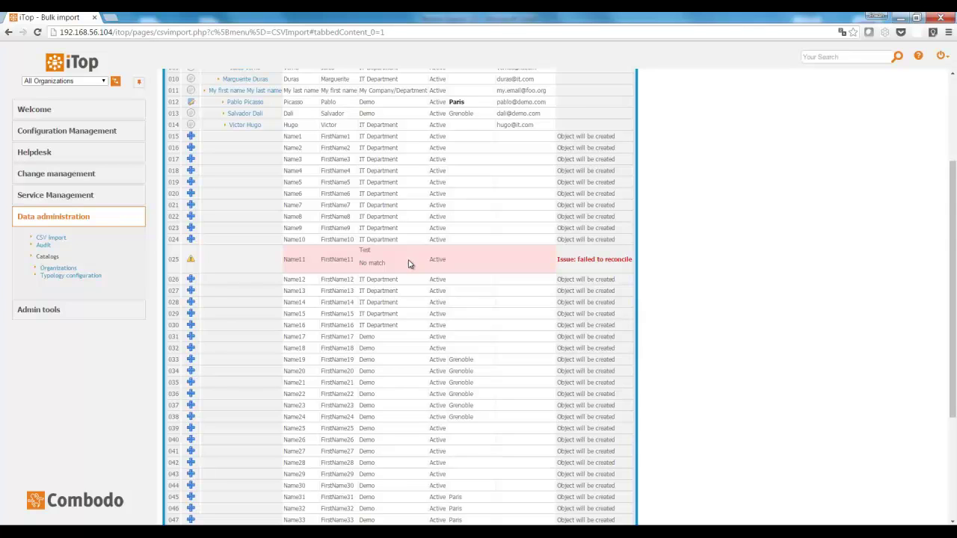
{"action": "scroll", "coordinate": [409, 263], "scroll_direction": "down", "scroll_amount": 3}
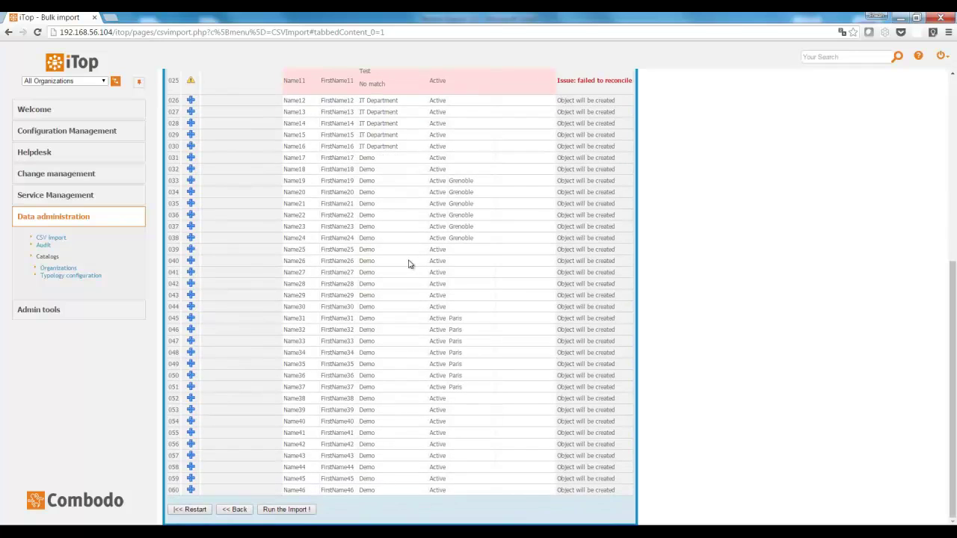
{"action": "scroll", "coordinate": [409, 263], "scroll_direction": "up", "scroll_amount": 5}
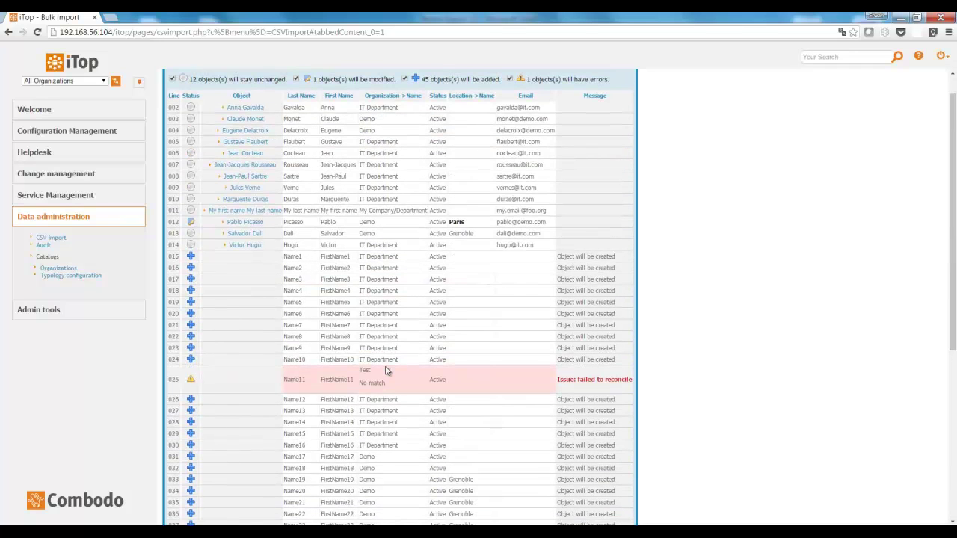
{"action": "scroll", "coordinate": [386, 369], "scroll_direction": "down", "scroll_amount": 5}
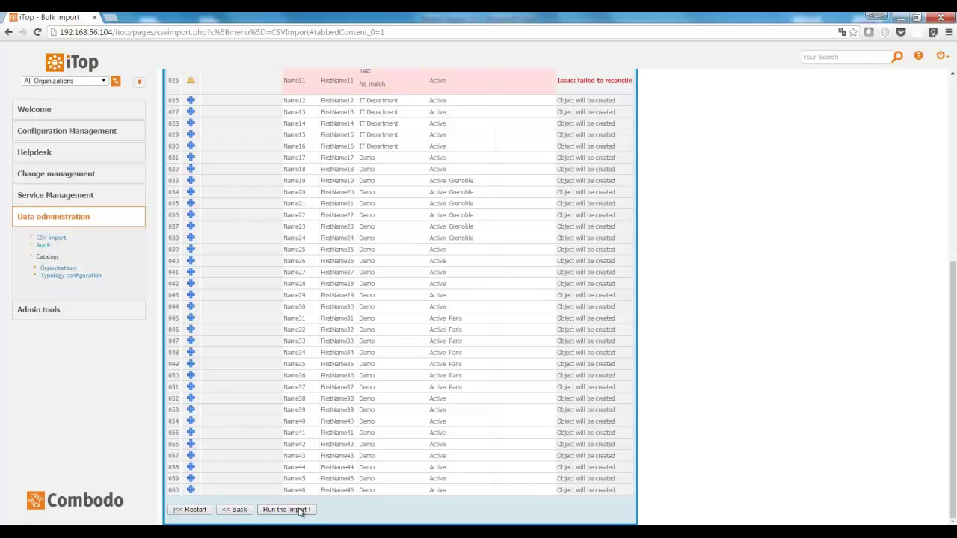
- Run and confirm the import, then review the results: 45 persons added, 1 modified
{"action": "left_click", "coordinate": [300, 510]}
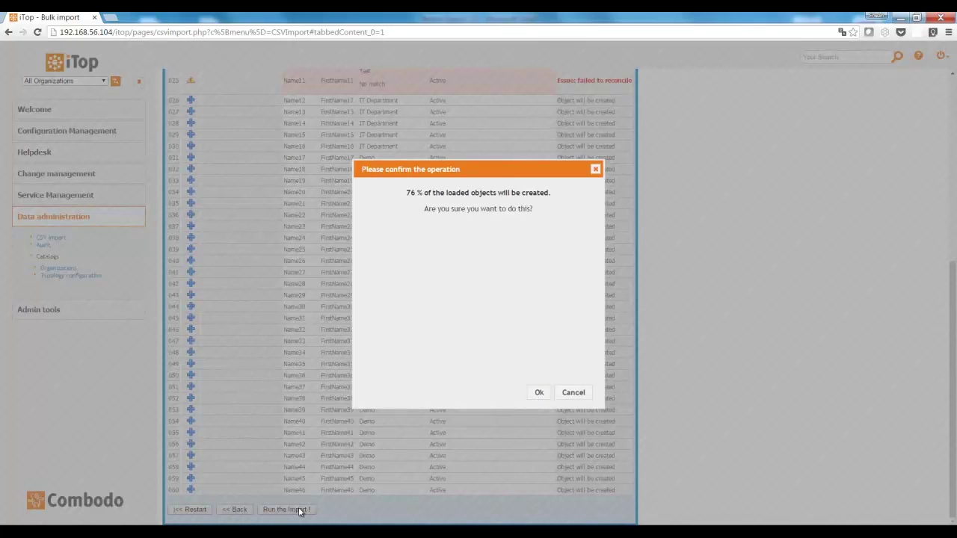
{"action": "left_click", "coordinate": [538, 394]}
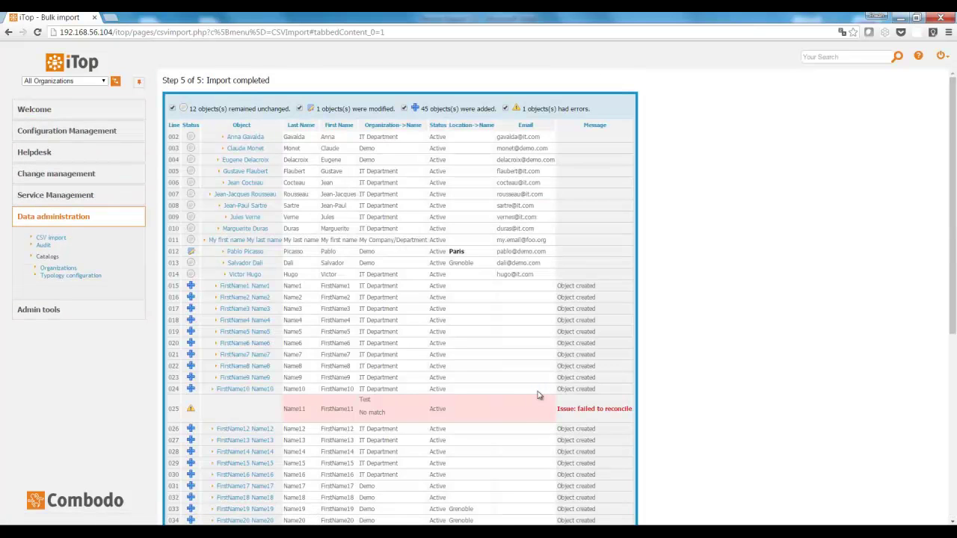
{"action": "scroll", "coordinate": [472, 294], "scroll_direction": "down", "scroll_amount": 4}
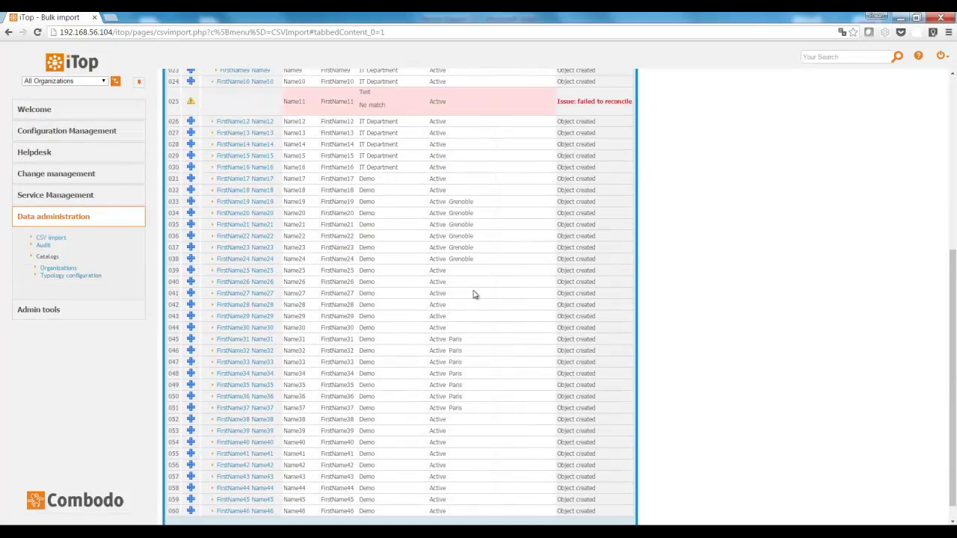
{"action": "scroll", "coordinate": [473, 294], "scroll_direction": "down", "scroll_amount": 1}
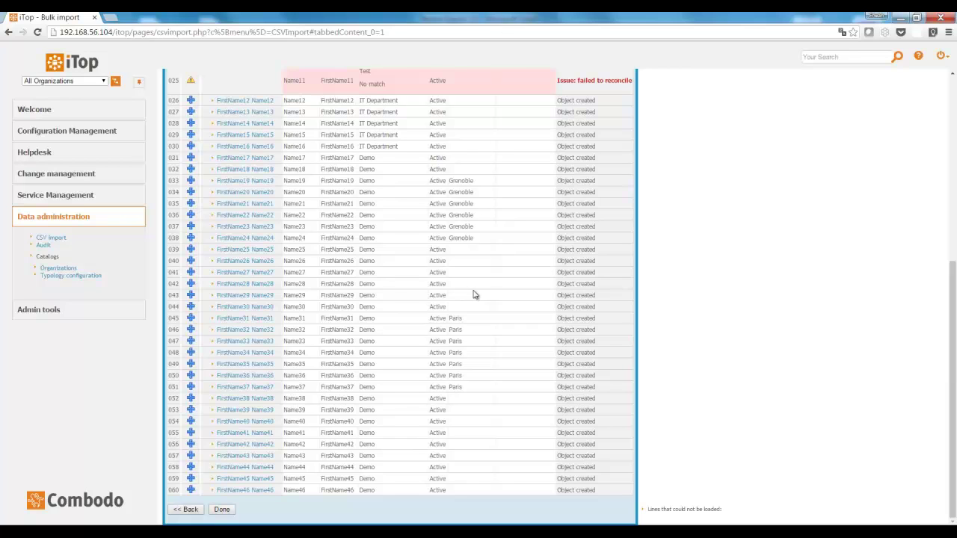
- Display all 58 Person contacts from the Contacts overview in Configuration Management
{"action": "left_click", "coordinate": [79, 135]}
{"action": "left_click", "coordinate": [48, 165]}
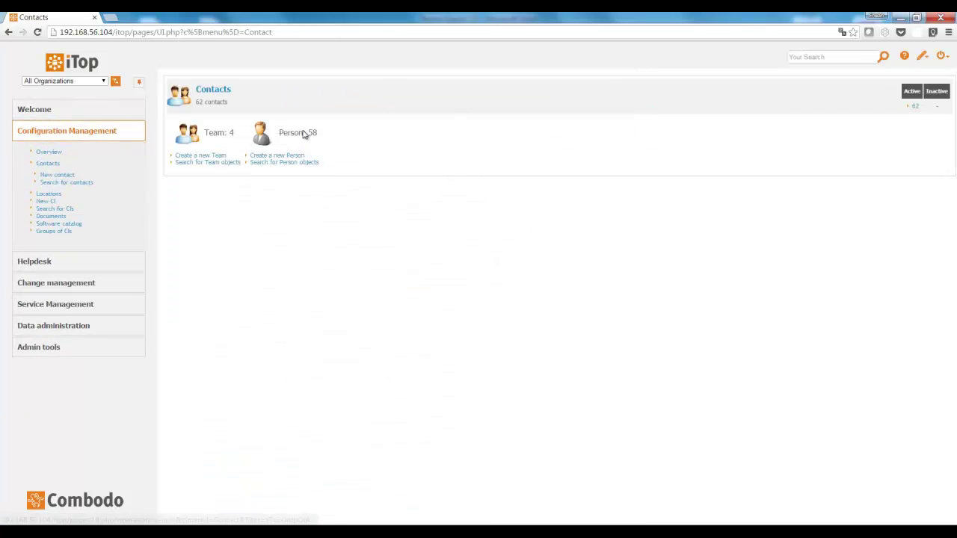
{"action": "left_click", "coordinate": [303, 133]}
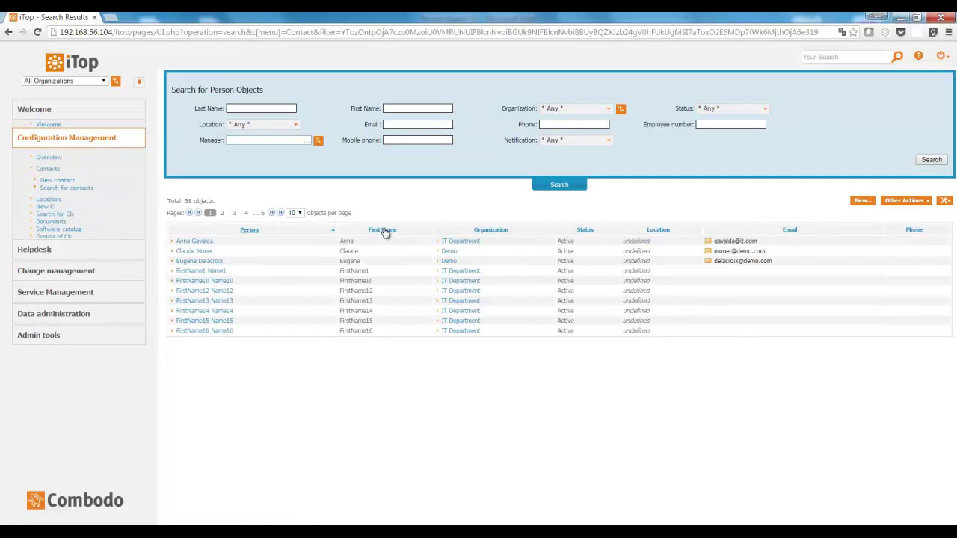